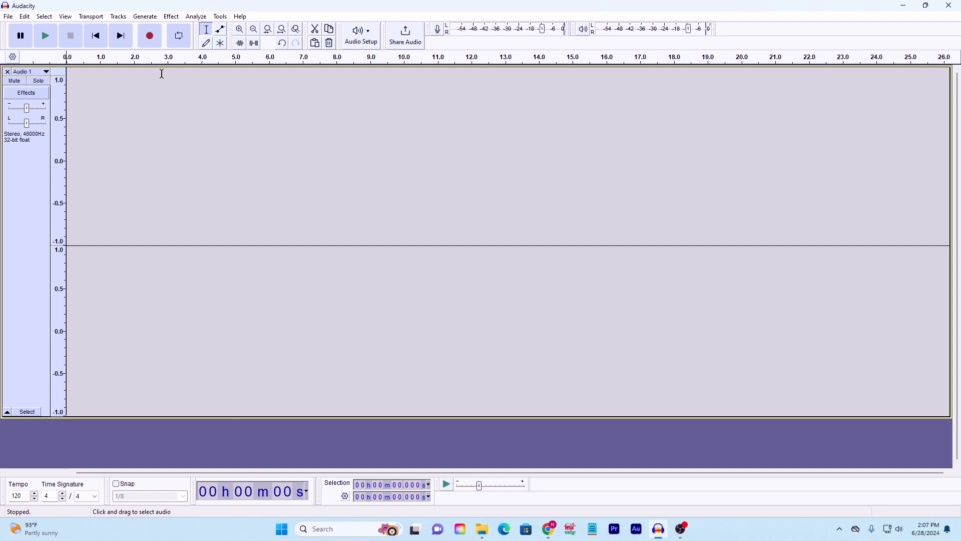
# Record a voice clip about 13.8 seconds long on the empty stereo track and stop the recording.
pyautogui.click(155, 39)
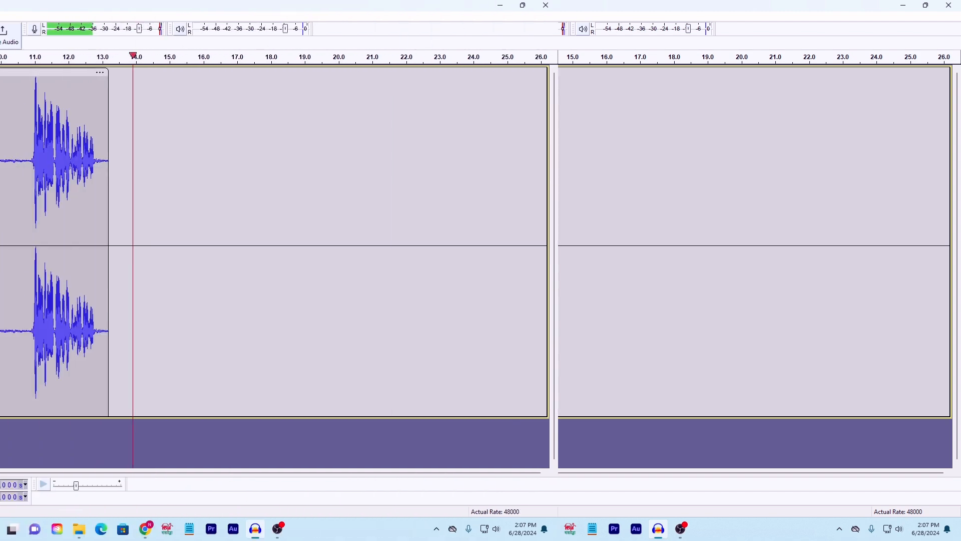
pyautogui.click(71, 36)
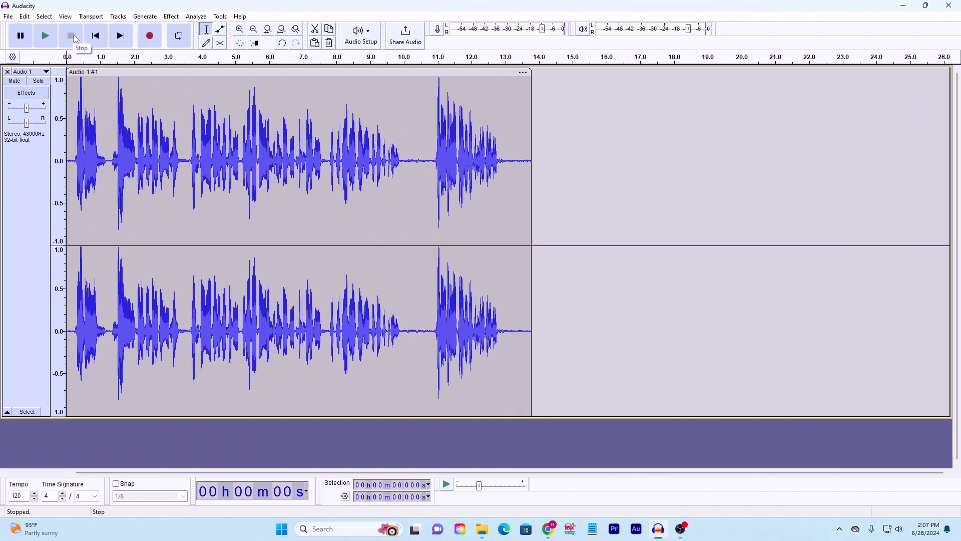
pyautogui.click(577, 230)
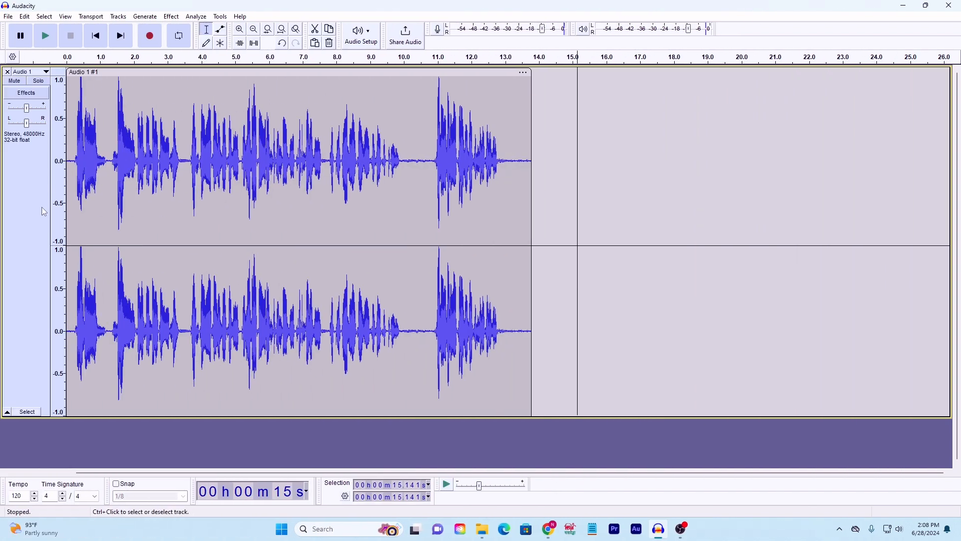
# Capture a Noise Reduction profile from the quiet stretch at the clip's start, about 0.04 to 0.25 s.
pyautogui.click(70, 157)
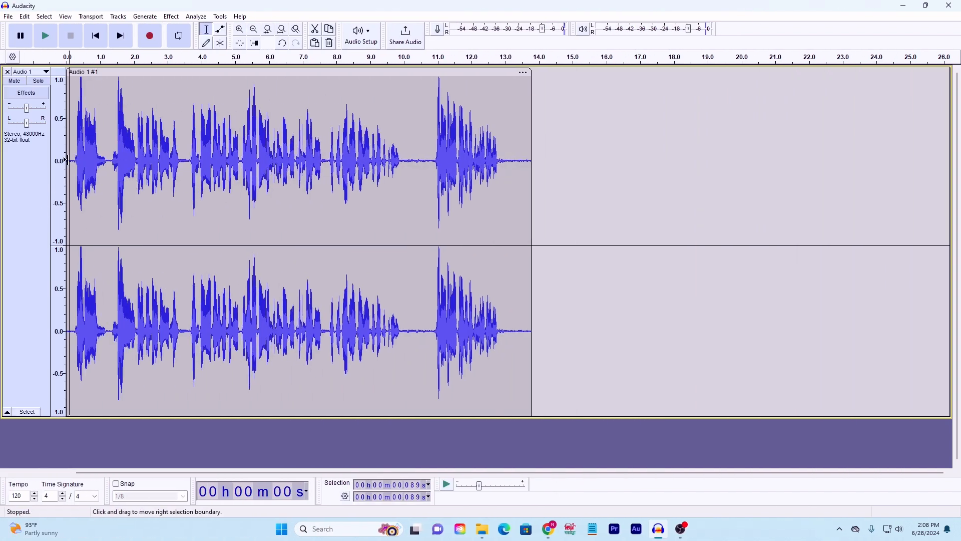
pyautogui.hotkey('ctrl', '1')
pyautogui.hotkey('ctrl', '1')
pyautogui.scroll(1, 78, 156)
pyautogui.moveTo(96, 162); pyautogui.dragTo(76, 164)
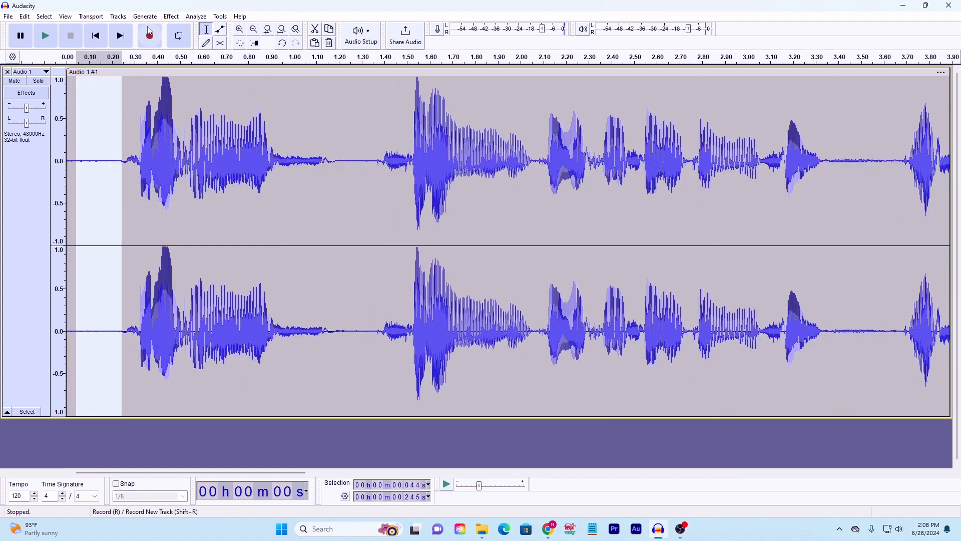
pyautogui.click(171, 16)
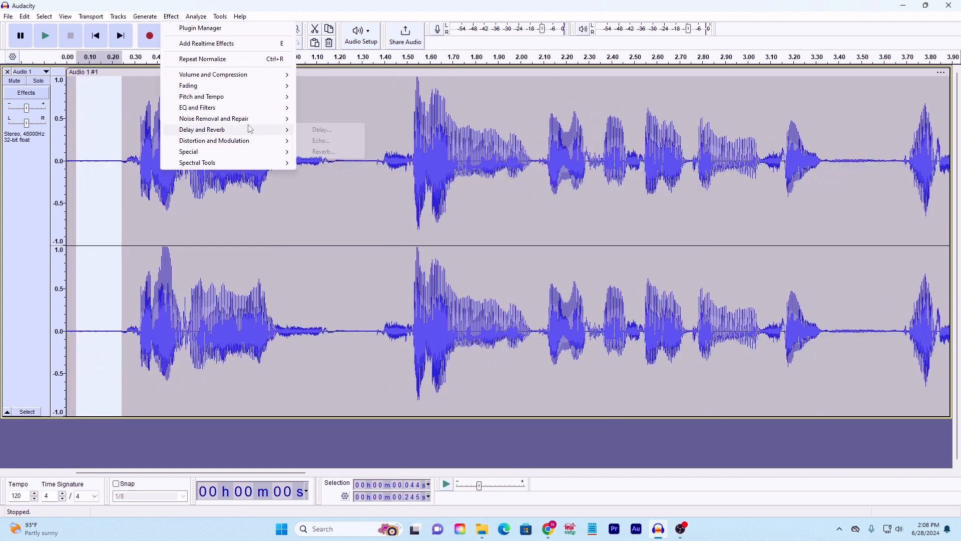
pyautogui.moveTo(255, 119)
pyautogui.click(337, 152)
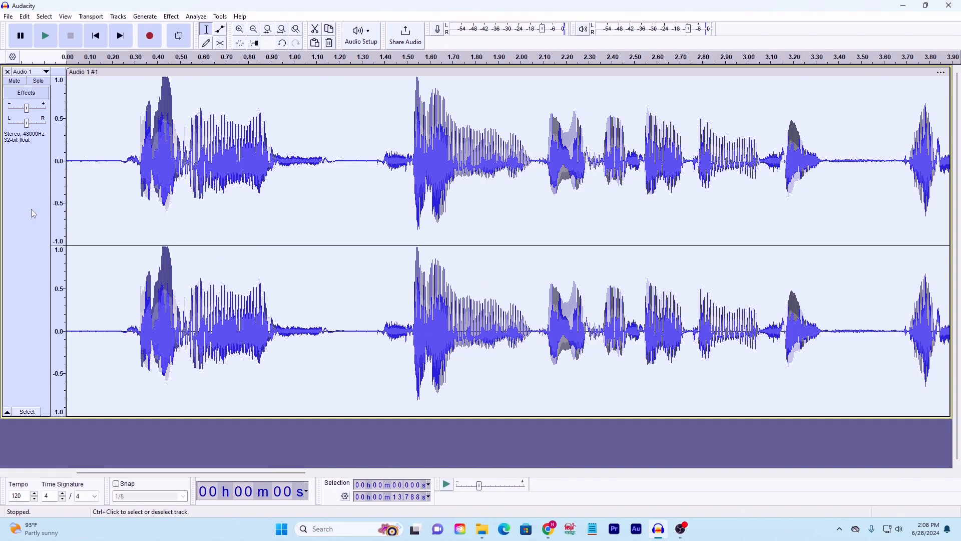
# Apply Noise Reduction to the whole clip with 12 dB reduction, sensitivity 6.00 and 3 frequency smoothing bands.
pyautogui.click(172, 17)
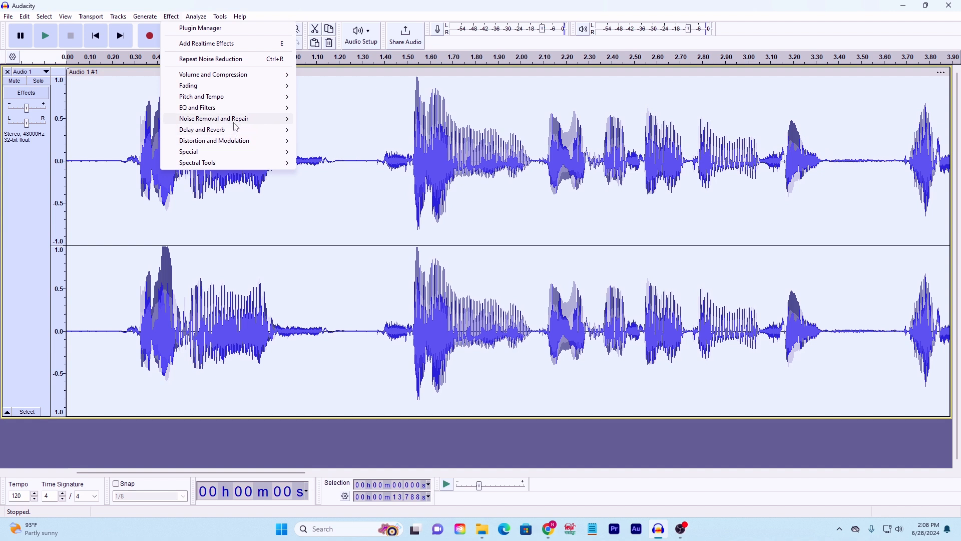
pyautogui.moveTo(235, 123)
pyautogui.click(350, 152)
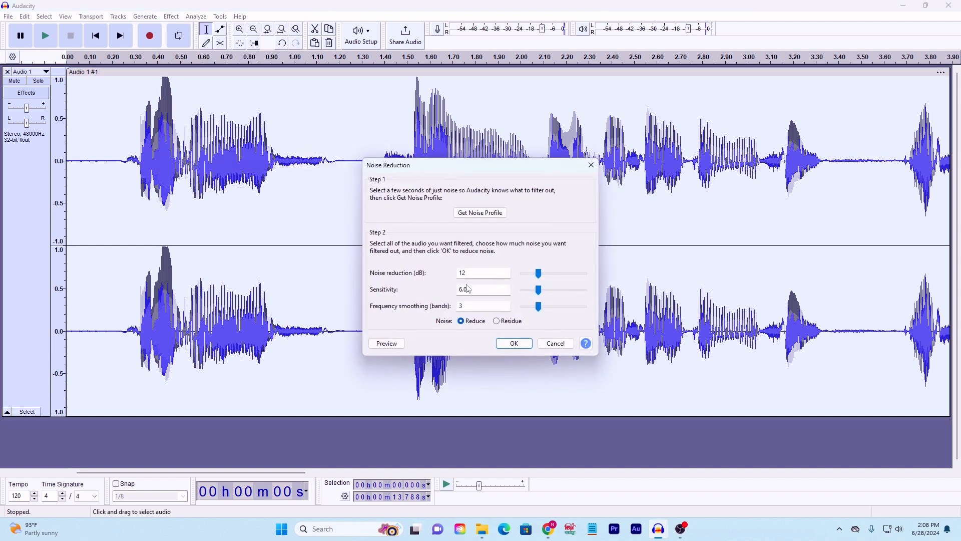
pyautogui.click(524, 346)
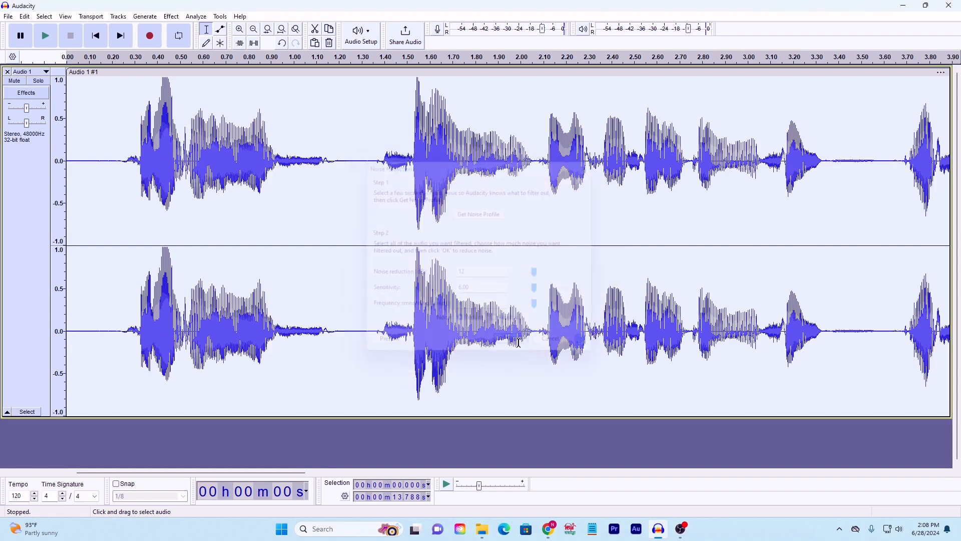
# Normalize the whole clip to a peak amplitude of -2.0 dB with DC offset removal enabled.
pyautogui.hotkey('ctrl', 'f')
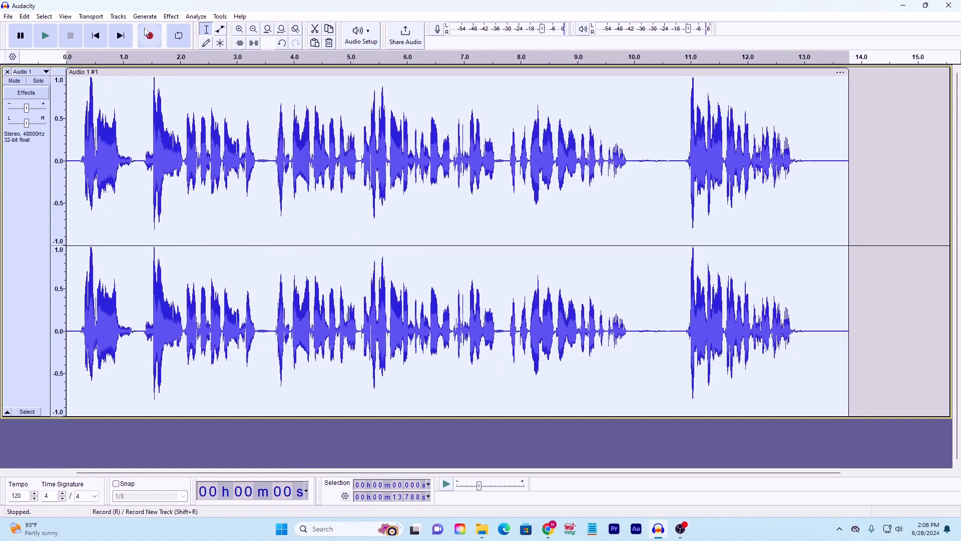
pyautogui.click(171, 17)
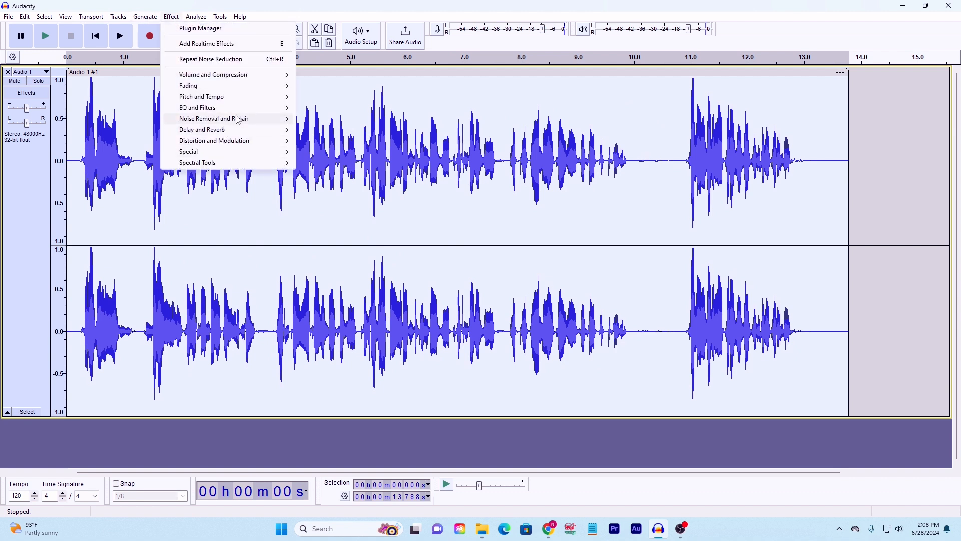
pyautogui.moveTo(235, 75)
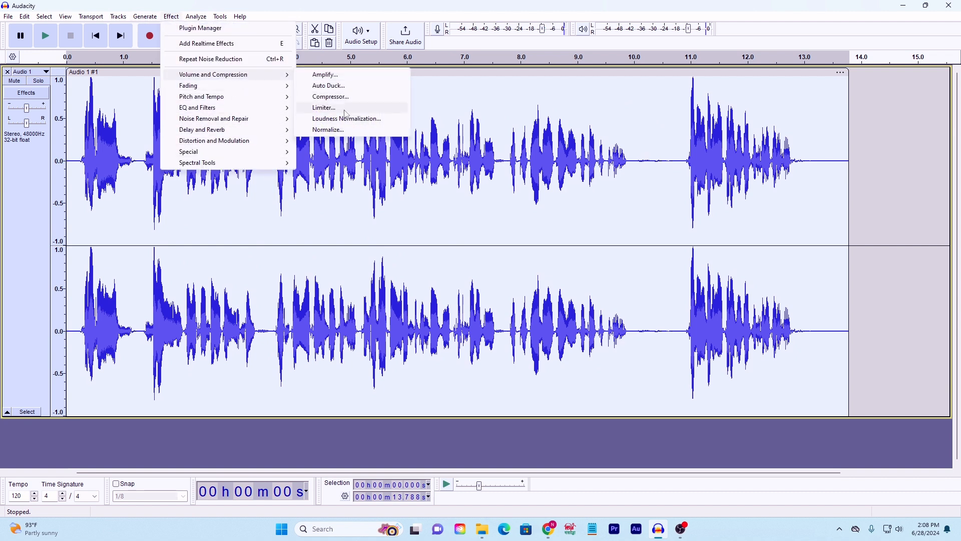
pyautogui.click(350, 130)
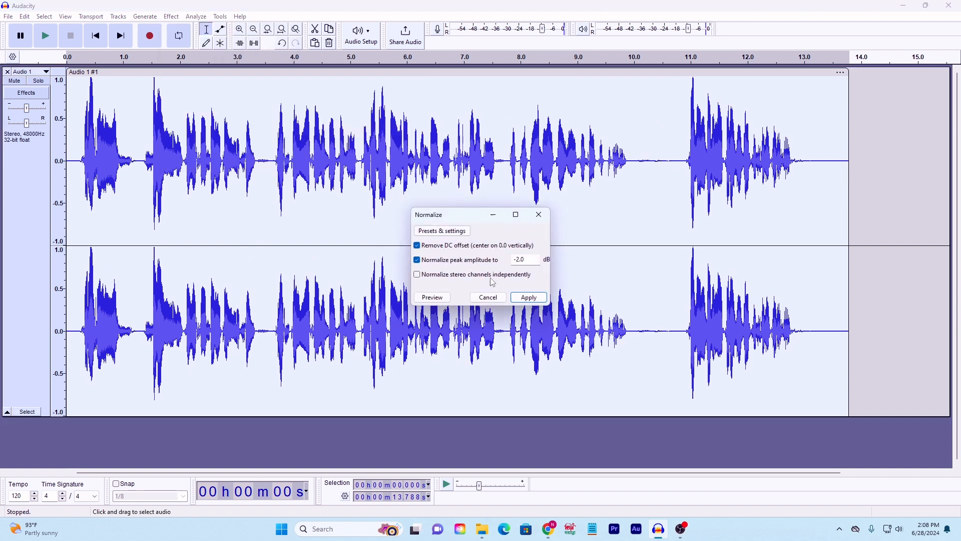
pyautogui.click(525, 298)
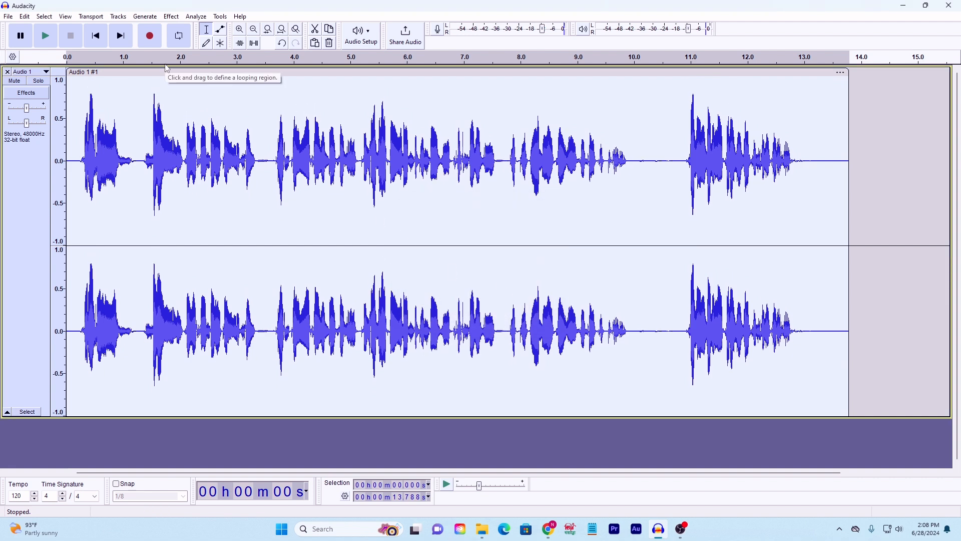
# Apply the Compressor to the whole clip with a threshold of -12 dB.
pyautogui.click(171, 17)
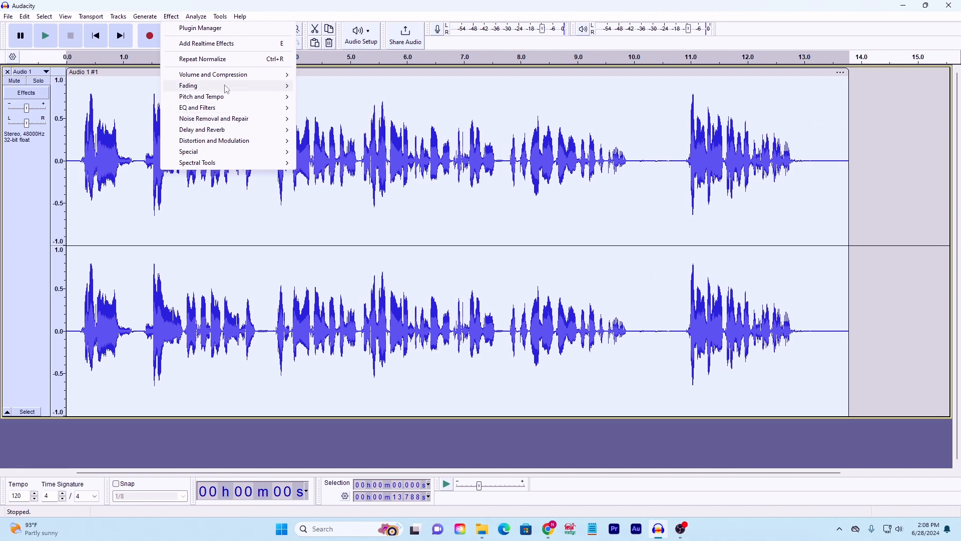
pyautogui.moveTo(230, 75)
pyautogui.click(350, 98)
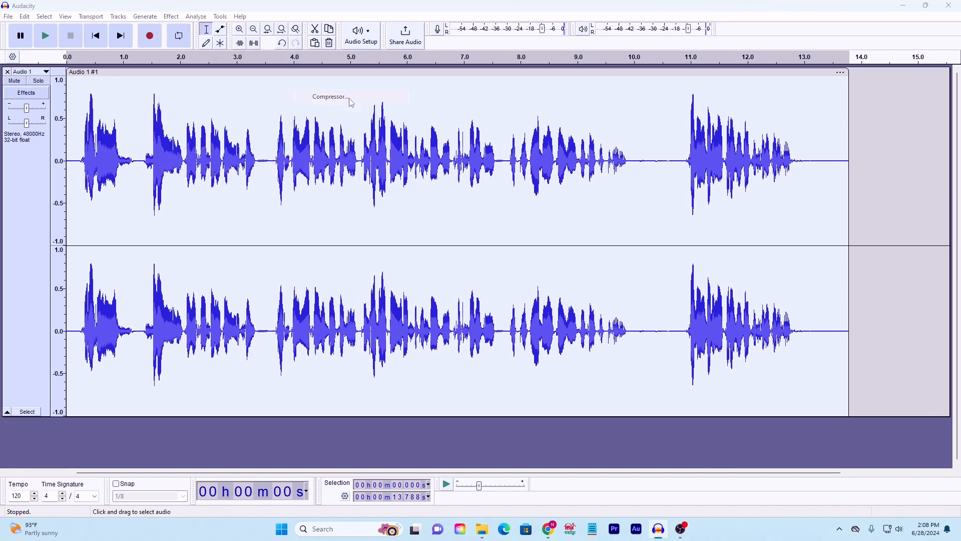
pyautogui.click(573, 379)
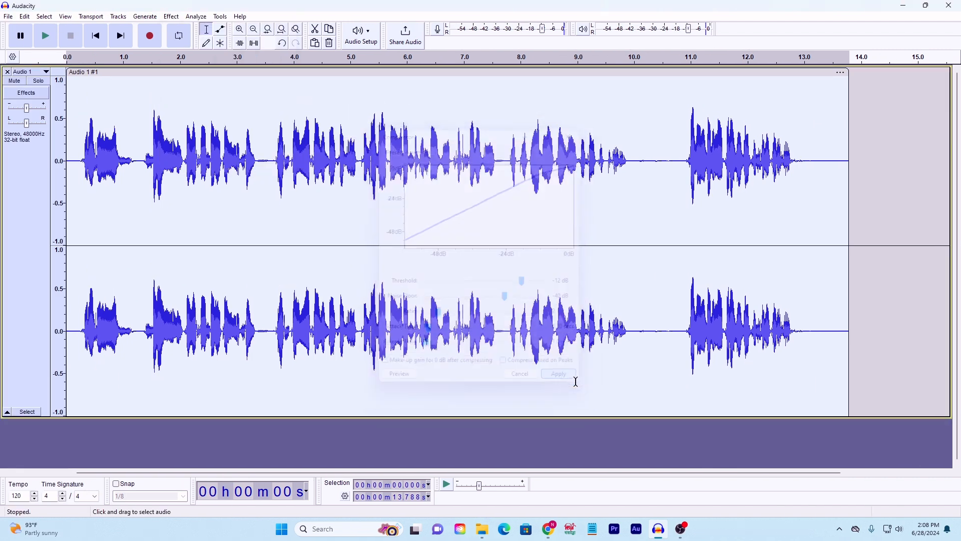
# Delete the silent gap before the last phrase, from about 10.08 to 10.78 s.
pyautogui.moveTo(78, 144); pyautogui.dragTo(832, 200)
pyautogui.moveTo(678, 146); pyautogui.dragTo(636, 145)
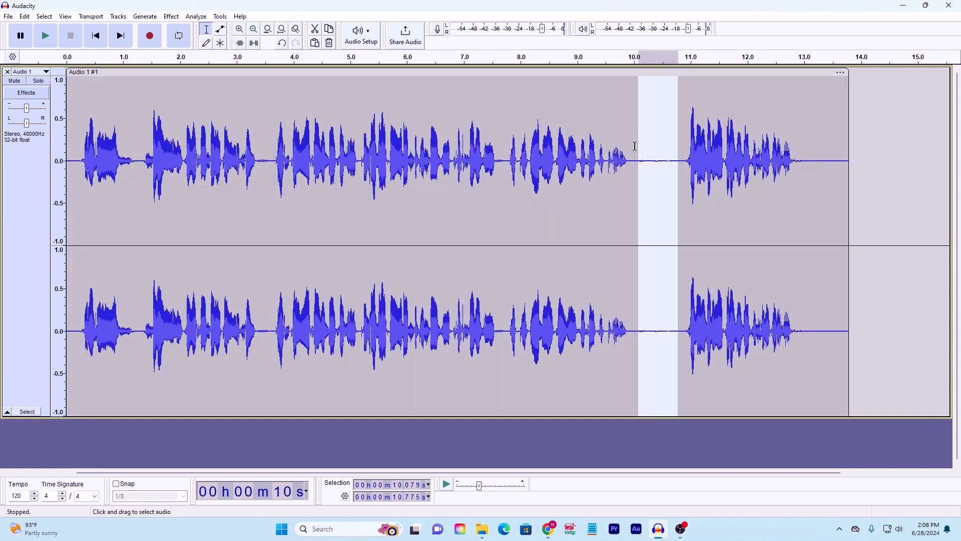
pyautogui.press('Delete')
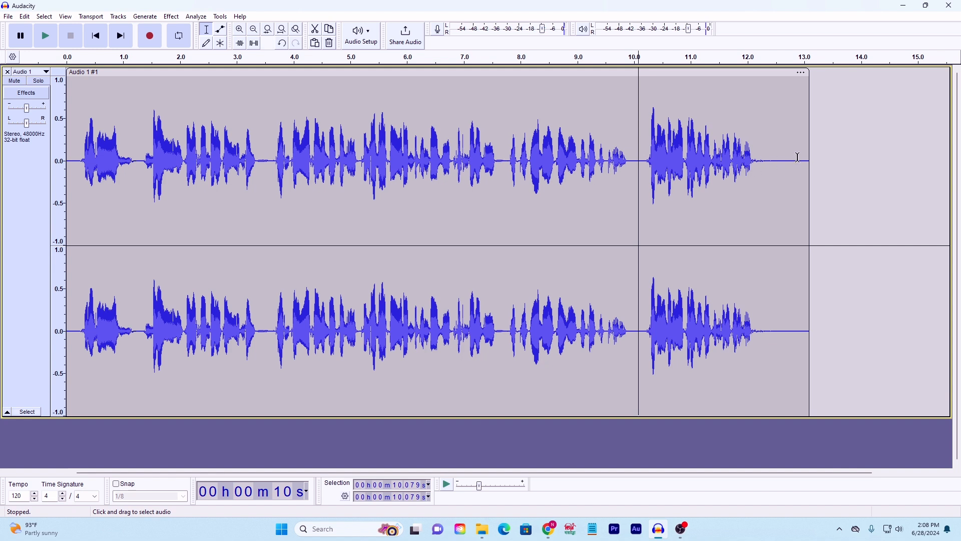
# Delete the silence at the end of the clip, from about 12.31 to 13.09 s.
pyautogui.moveTo(792, 145); pyautogui.dragTo(602, 170)
pyautogui.click(777, 149)
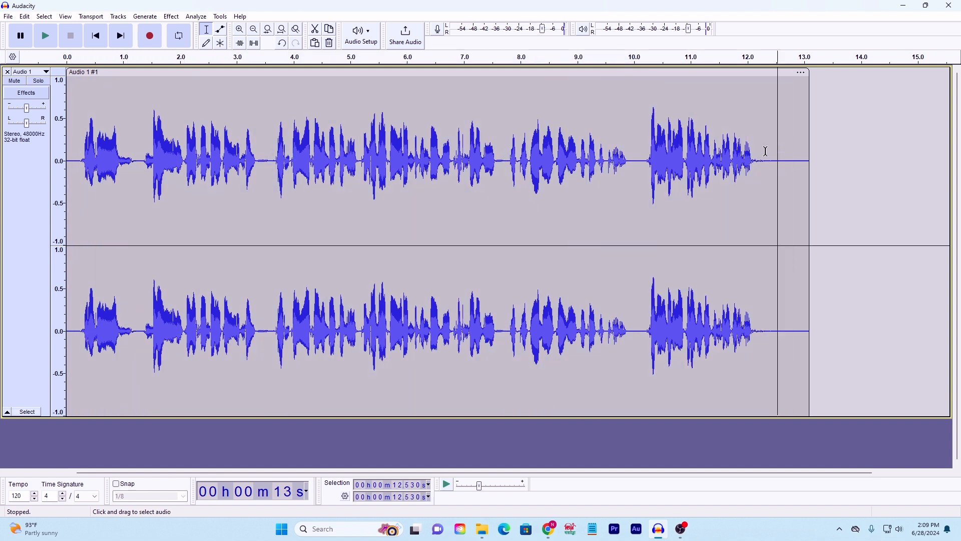
pyautogui.click(766, 150)
pyautogui.moveTo(773, 148); pyautogui.dragTo(809, 149)
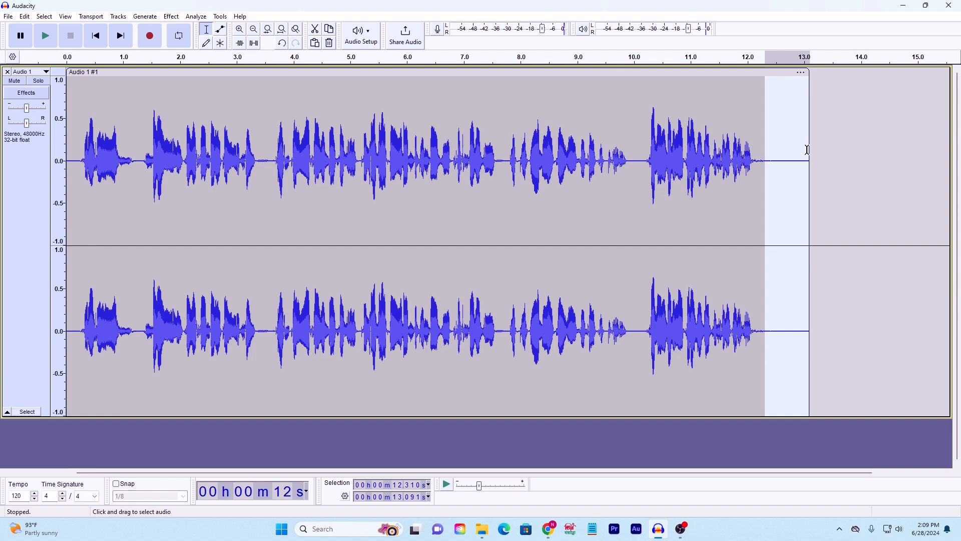
pyautogui.press('Delete')
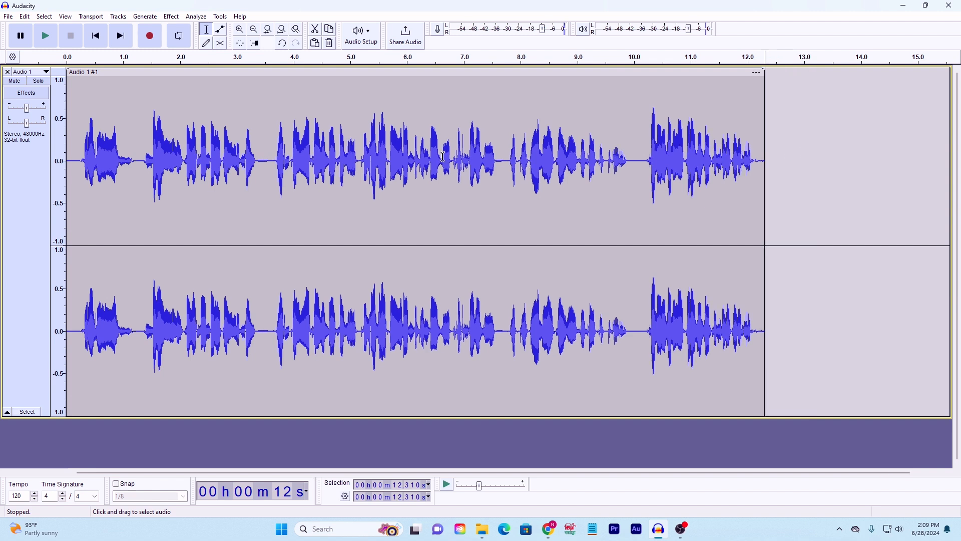
# Amplify the whole clip by 3.956 dB to a new peak amplitude of 0.0 dB.
pyautogui.click(142, 193)
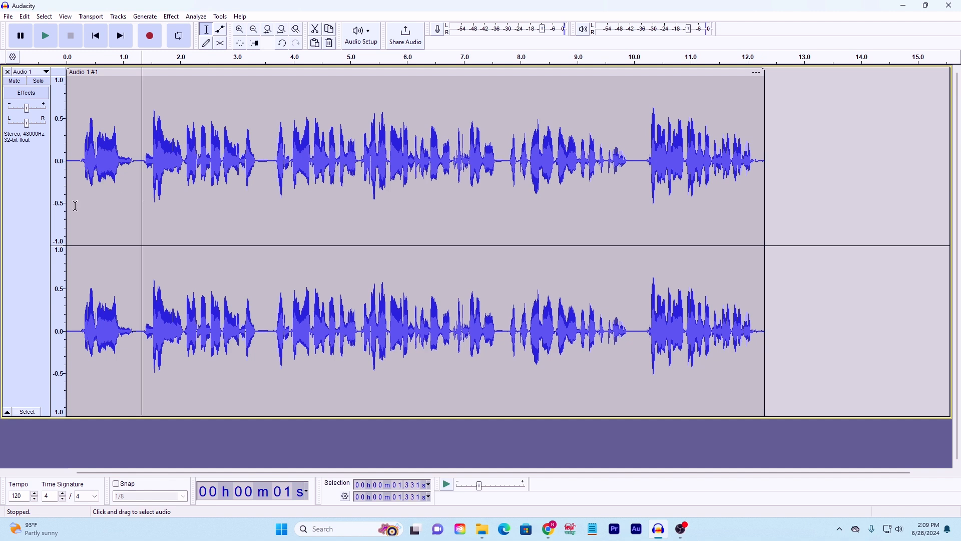
pyautogui.click(36, 215)
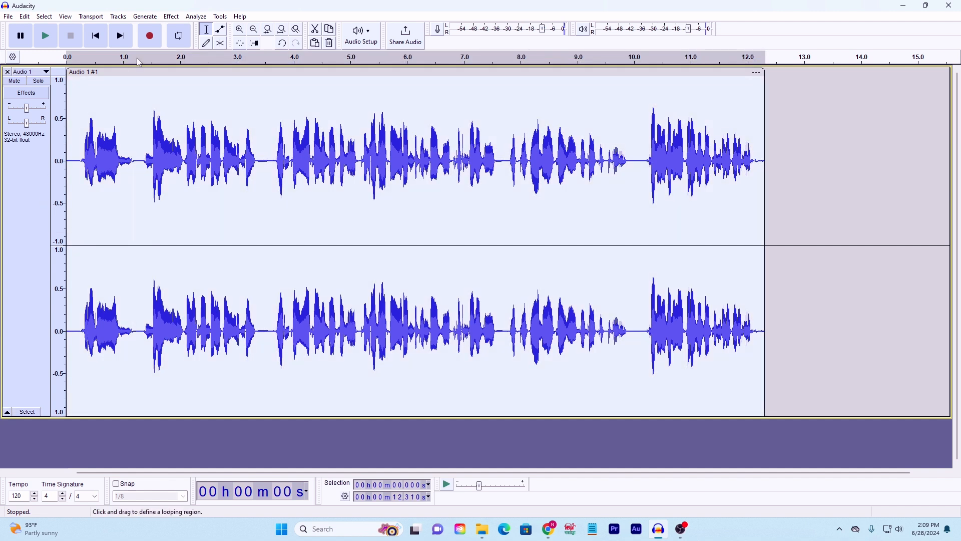
pyautogui.click(171, 17)
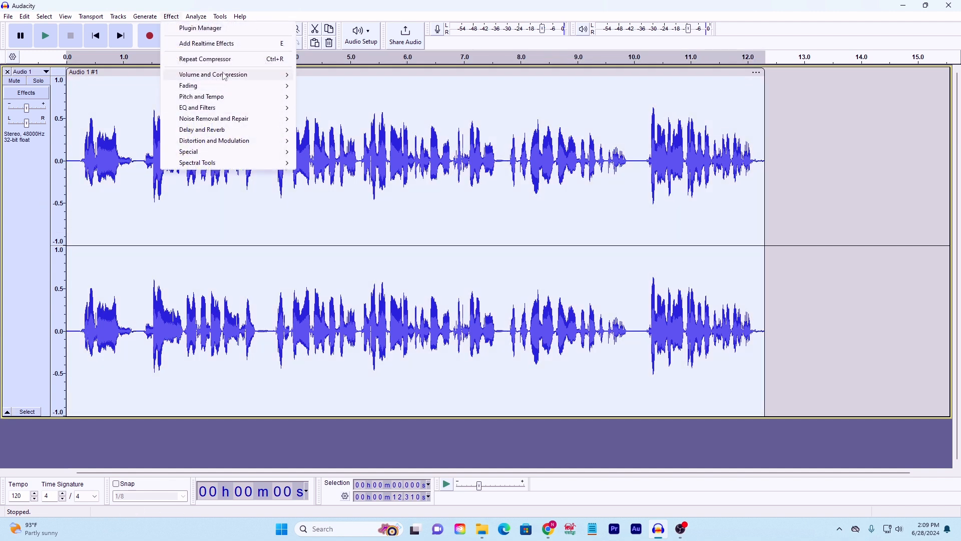
pyautogui.moveTo(270, 79)
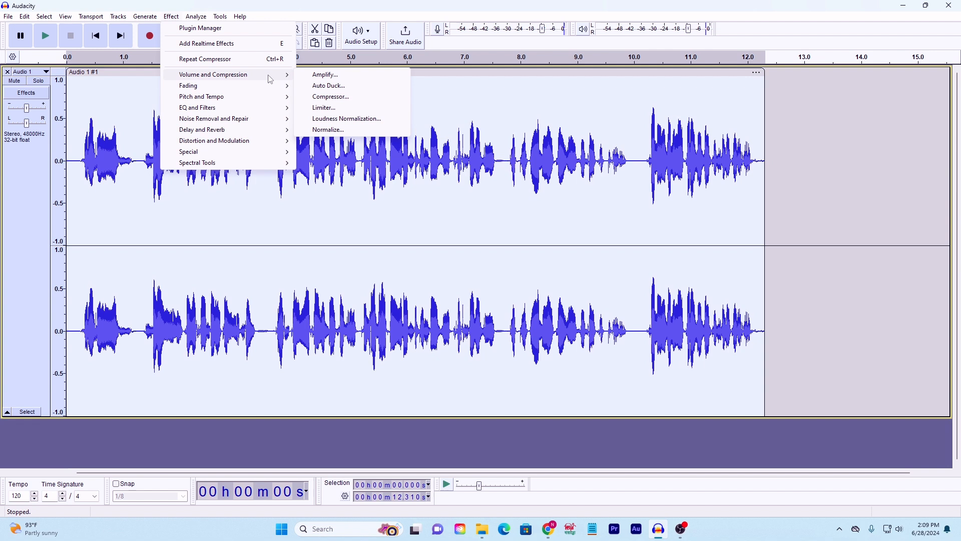
pyautogui.click(344, 80)
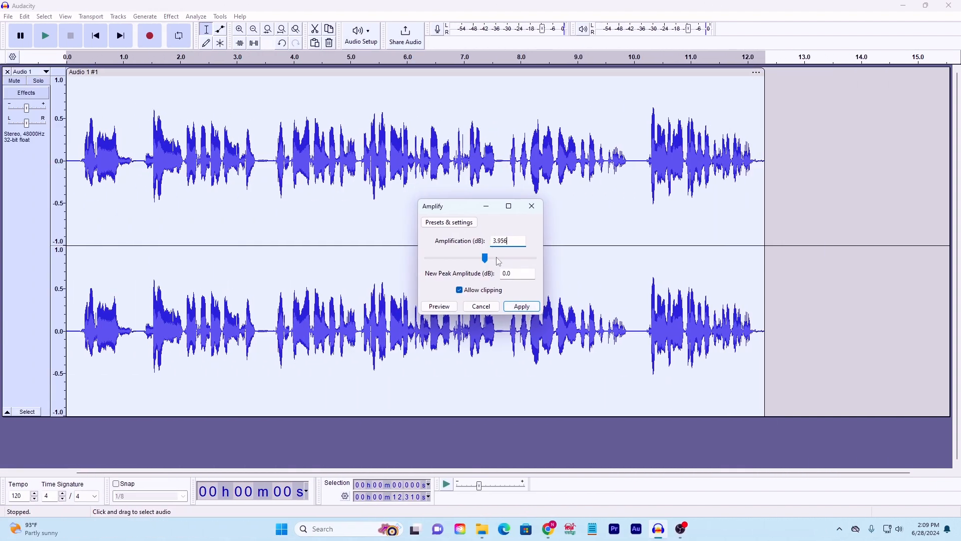
pyautogui.click(522, 307)
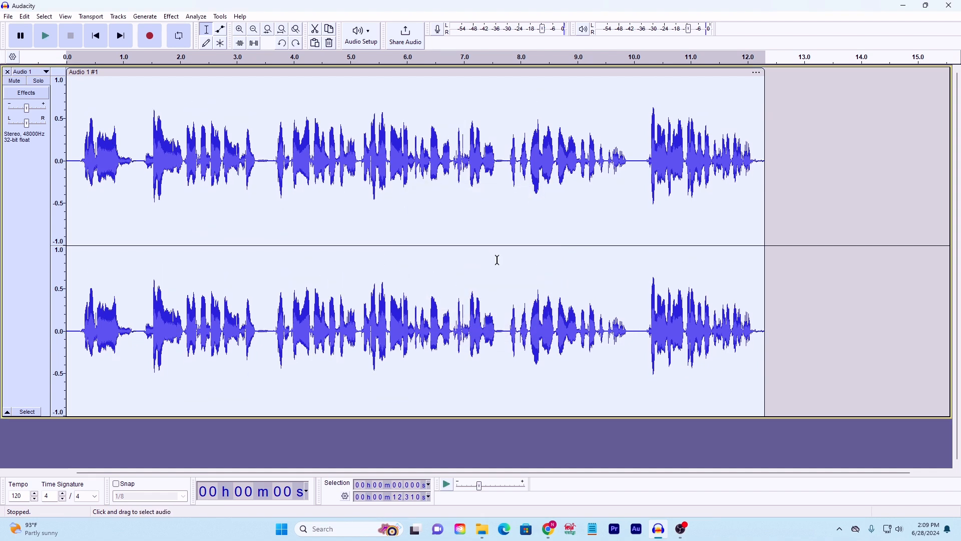
# Undo the amplification and play the quieter clip from about 0.1 s for comparison, pausing when done.
pyautogui.hotkey('ctrl', 'z')
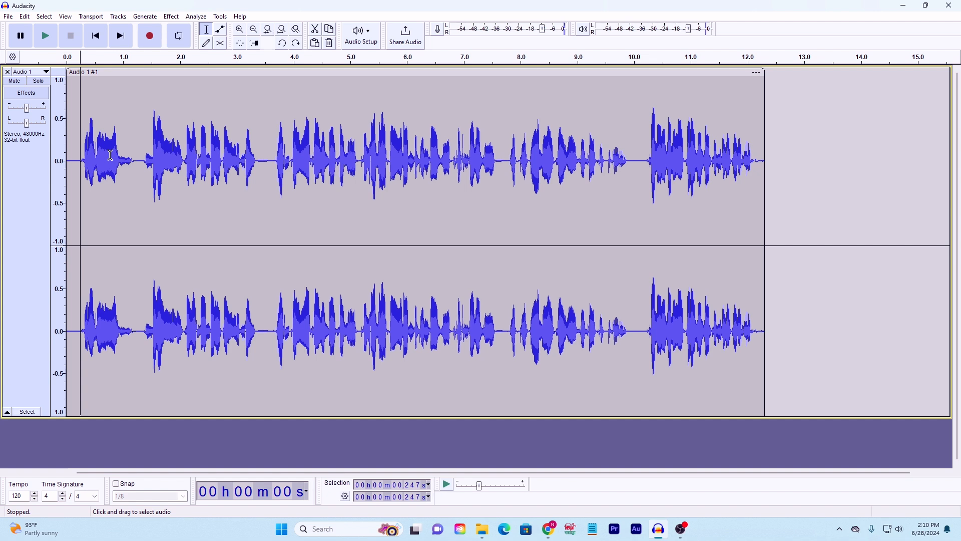
pyautogui.click(76, 145)
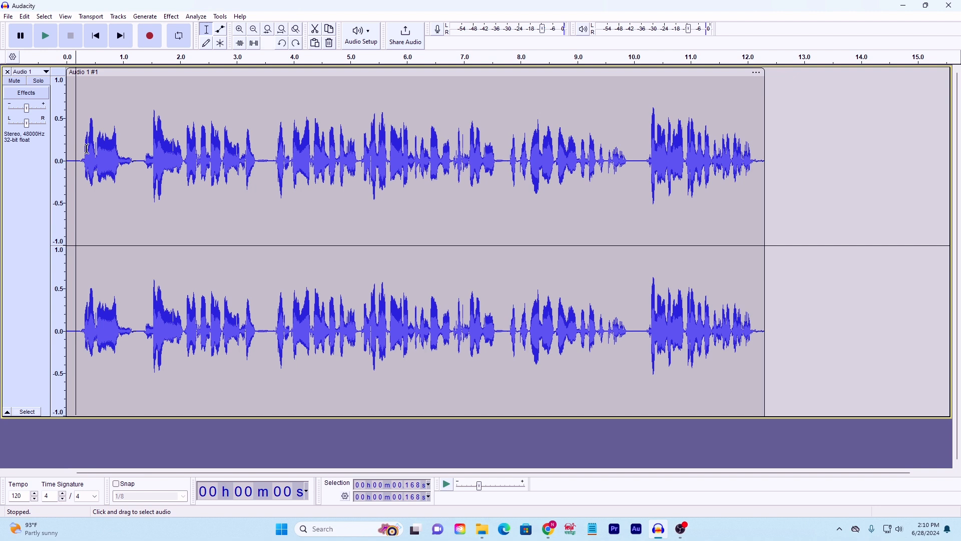
pyautogui.click(136, 144)
pyautogui.click(72, 143)
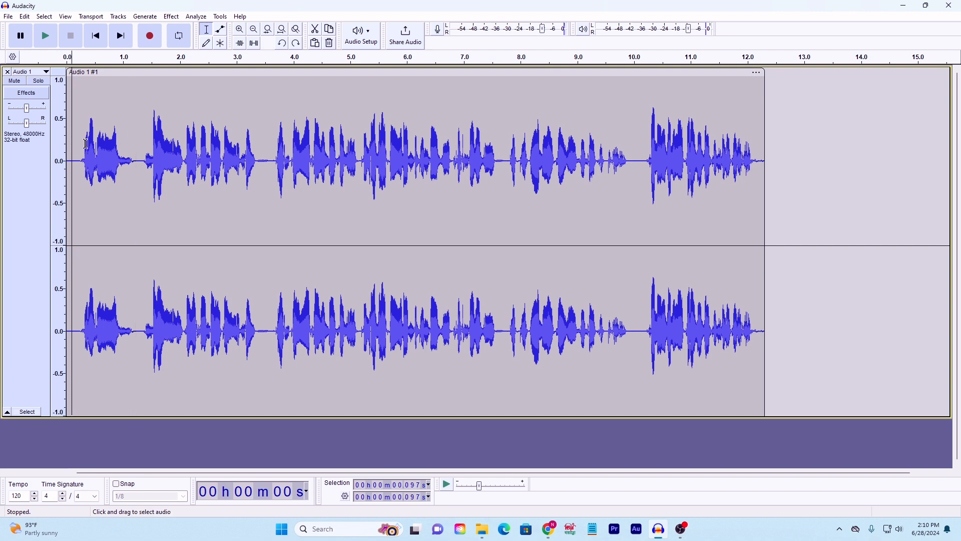
pyautogui.click(45, 36)
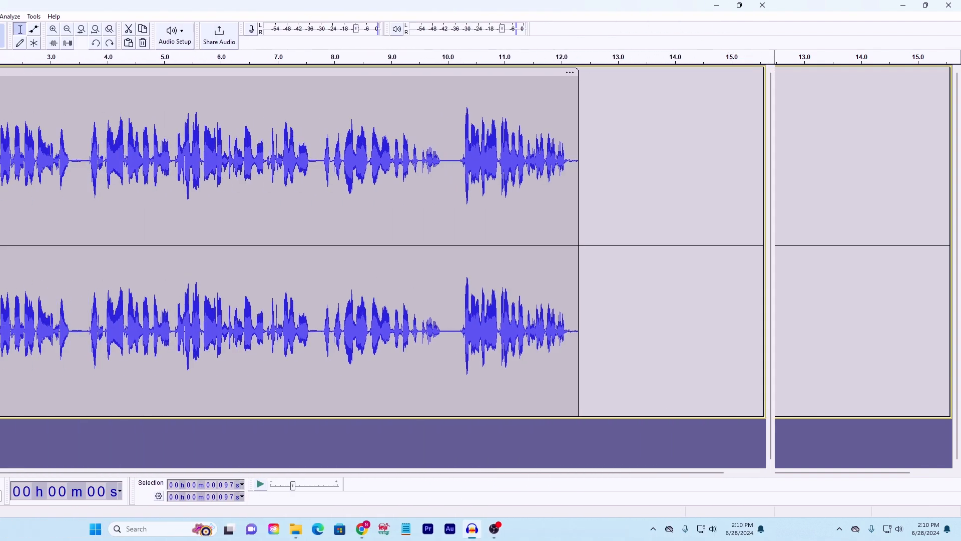
pyautogui.click(28, 45)
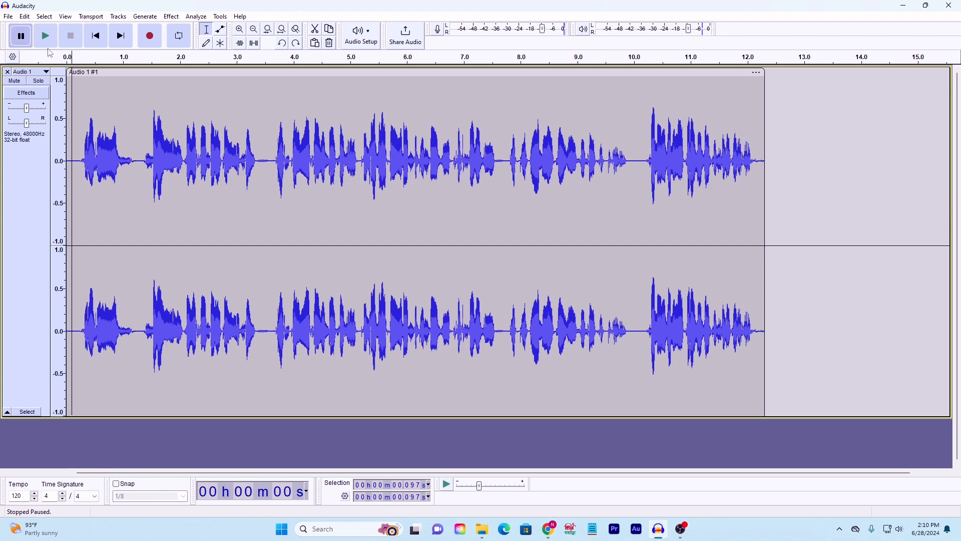
# Redo the amplification and play the louder clip from about 0.17 s, pausing during the last phrase.
pyautogui.hotkey('ctrl', 'y')
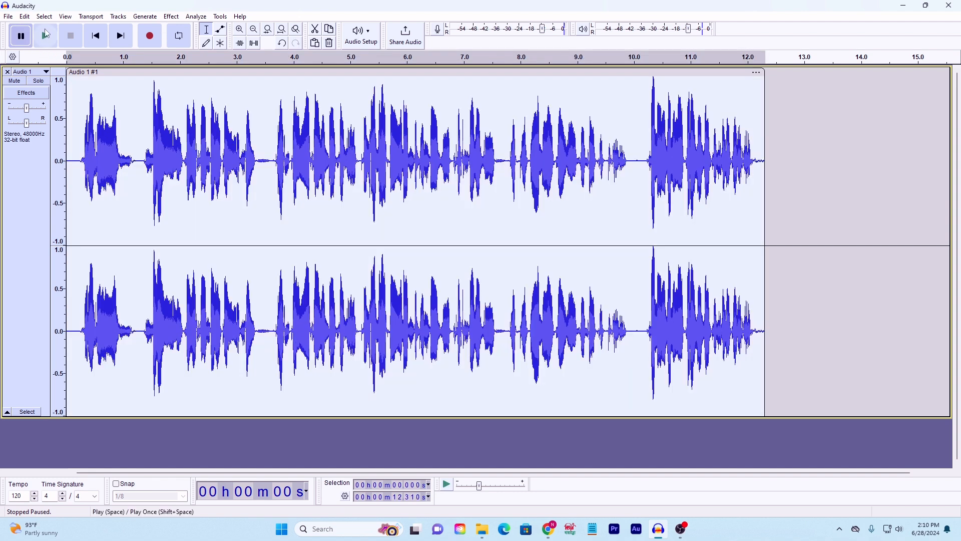
pyautogui.click(77, 123)
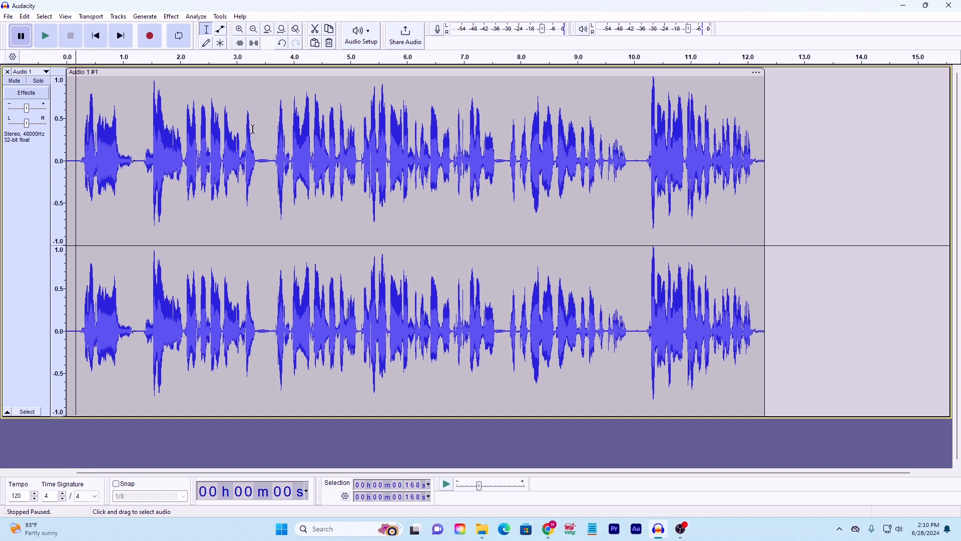
pyautogui.click(46, 35)
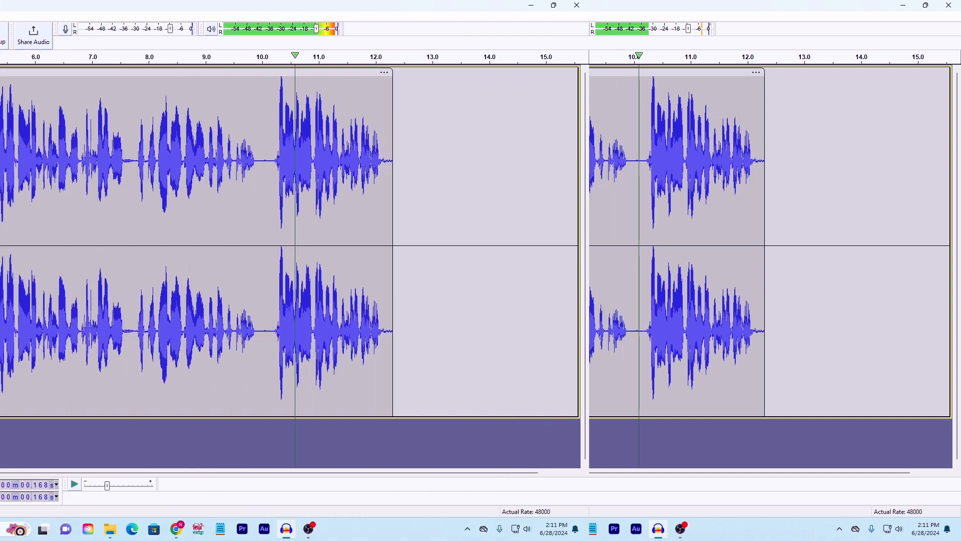
pyautogui.click(26, 39)
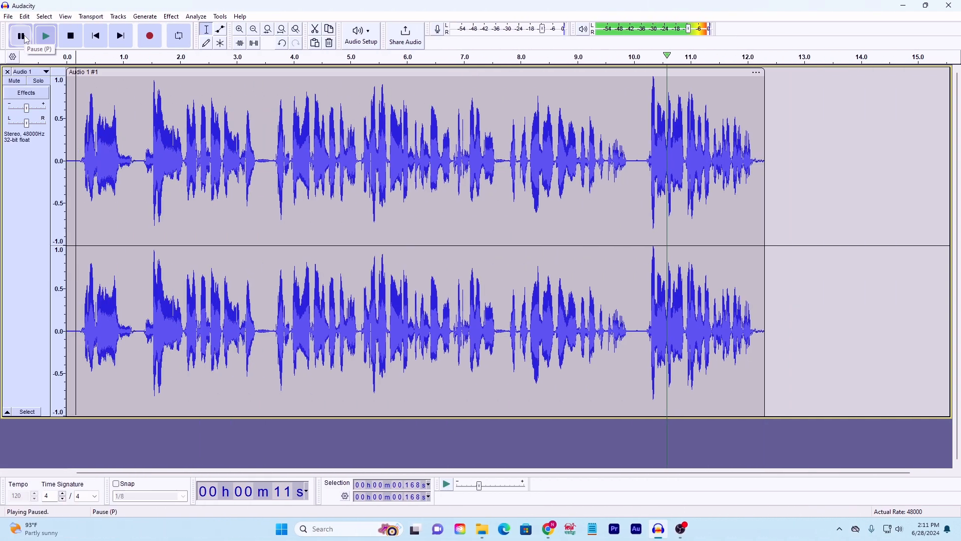